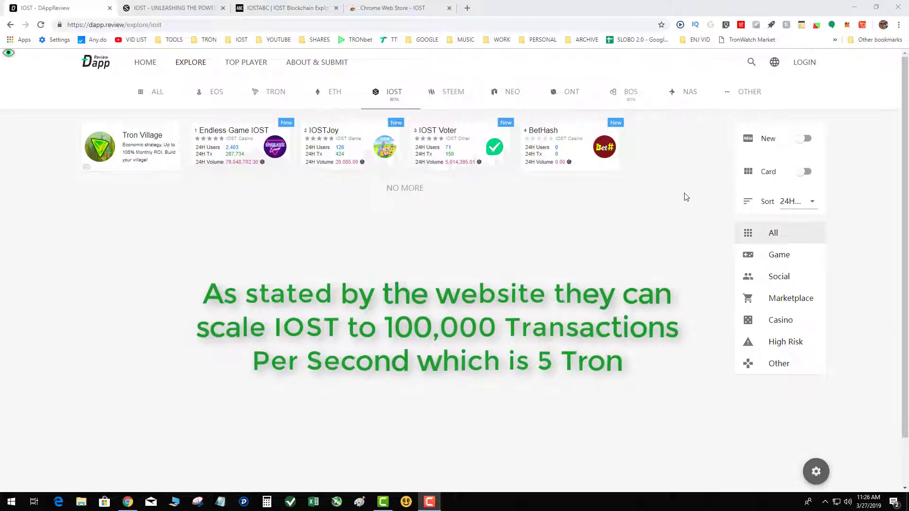
Go from the iost.io homepage to the IOSTABC tab with the Create Account For Free form
drag(679, 208, 286, 135)
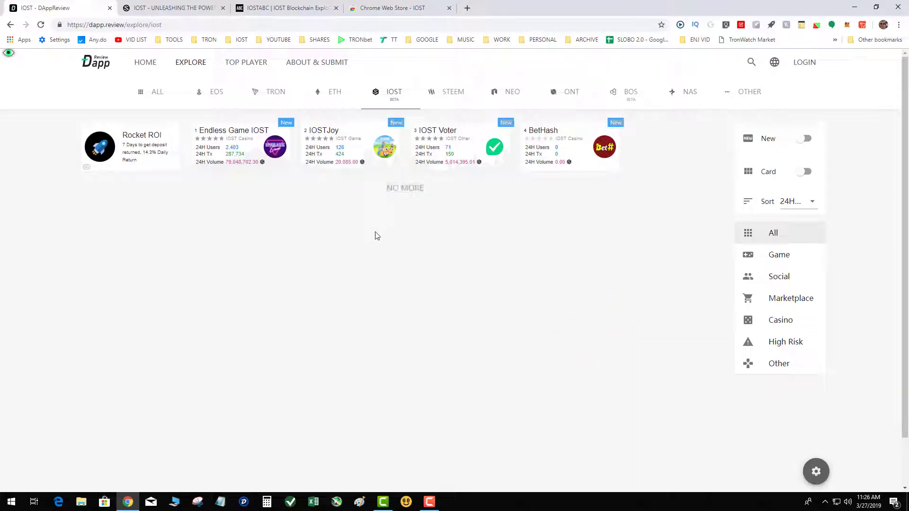
click(172, 8)
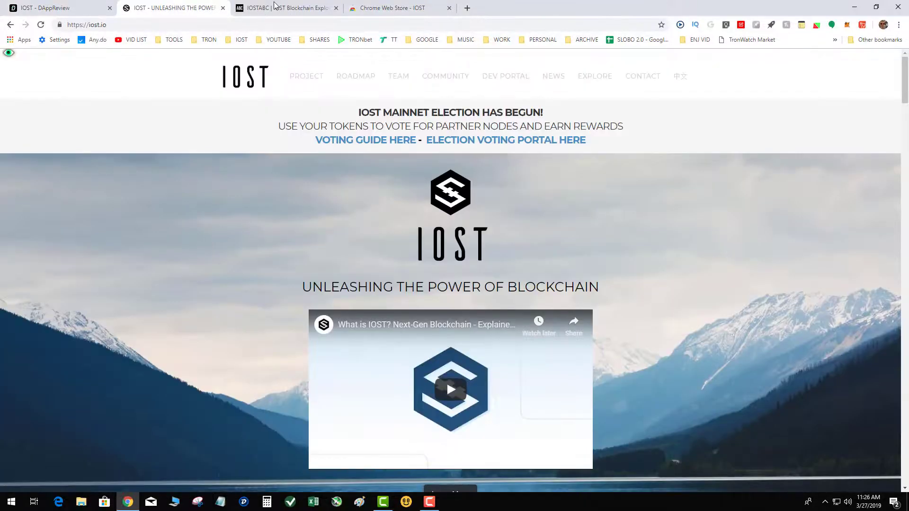
click(274, 9)
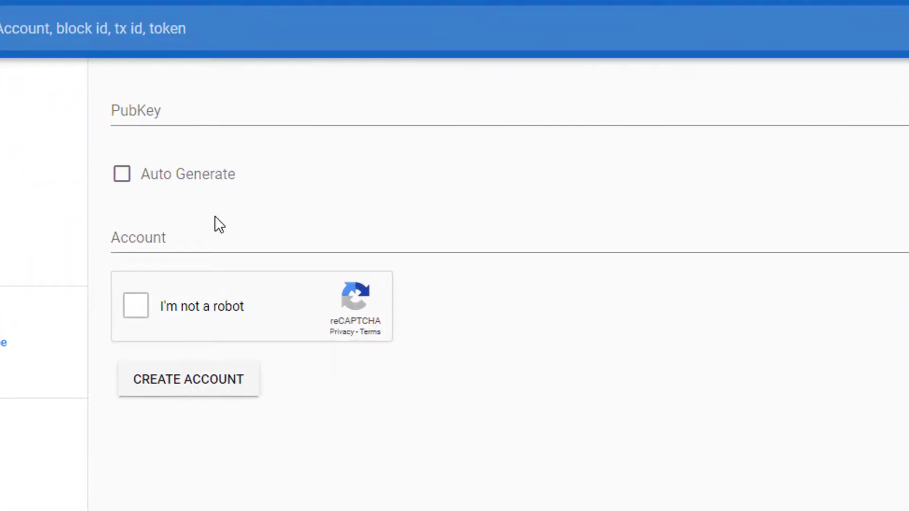
Tick Auto Generate for the public key and type the new account name in Account
click(122, 176)
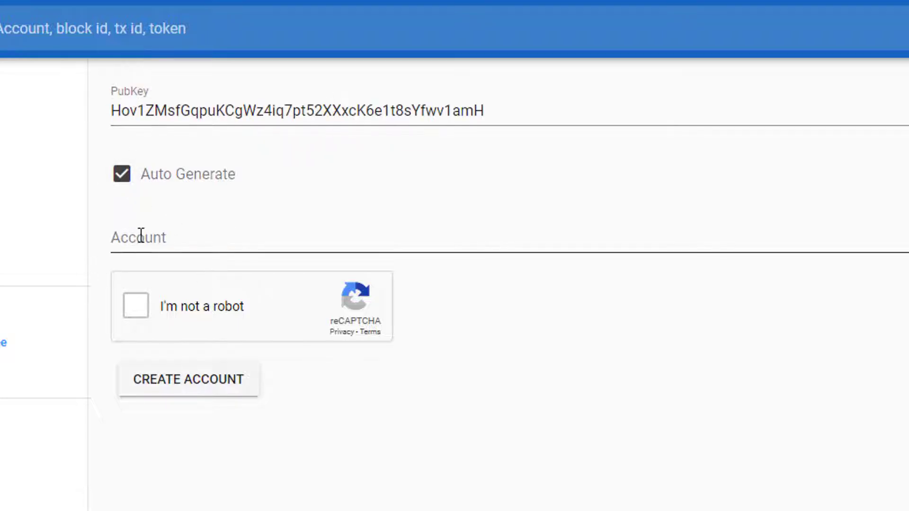
click(171, 242)
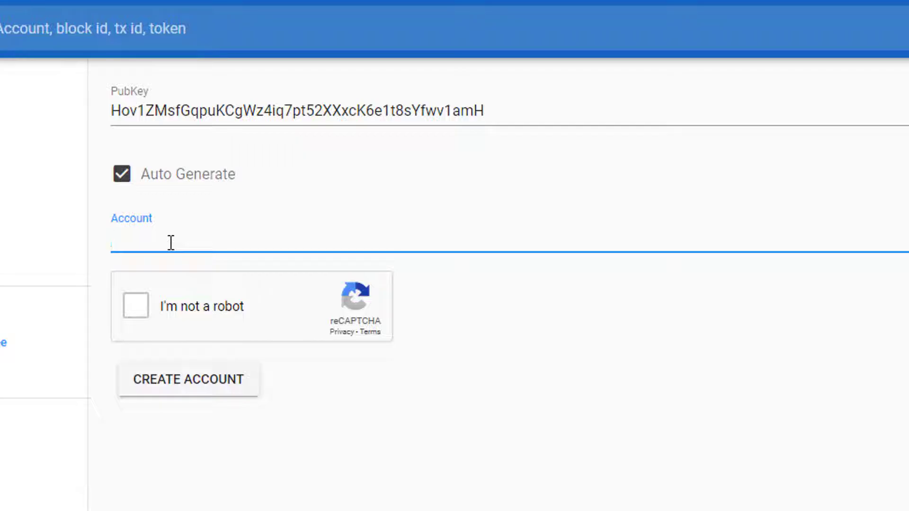
text(crypt)
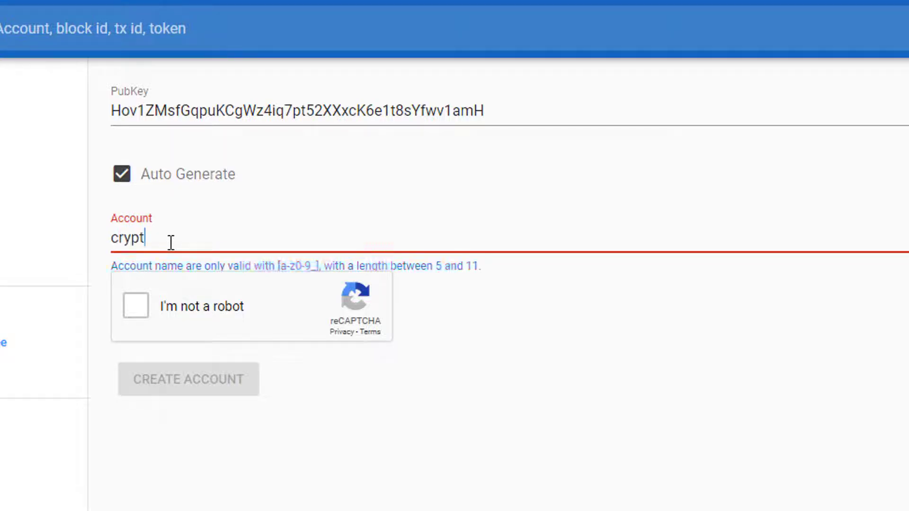
text(oslq99)
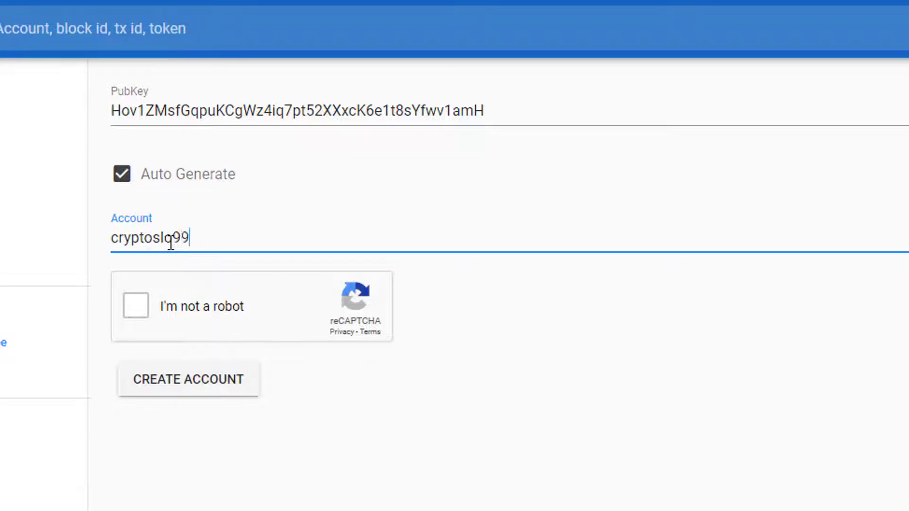
Tick 'I'm not a robot' and select every fire hydrant tile in the reCAPTCHA
click(139, 310)
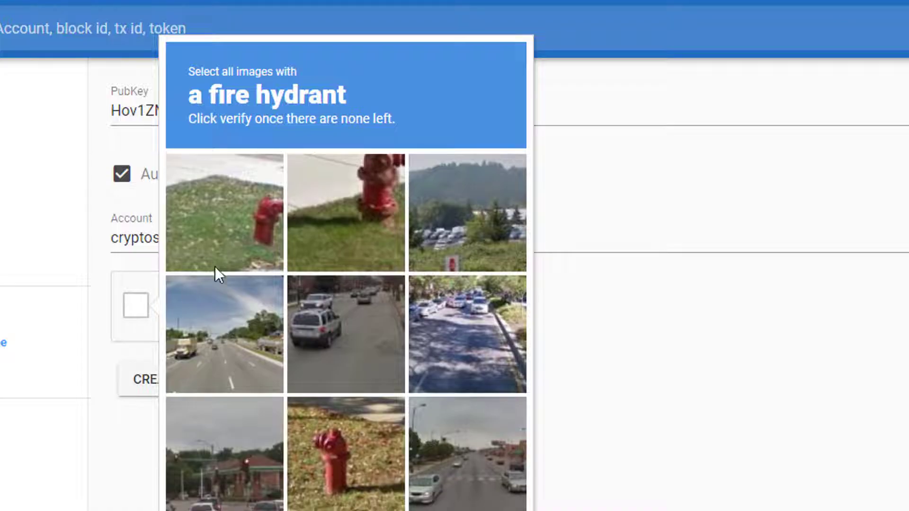
click(211, 209)
click(348, 223)
click(337, 447)
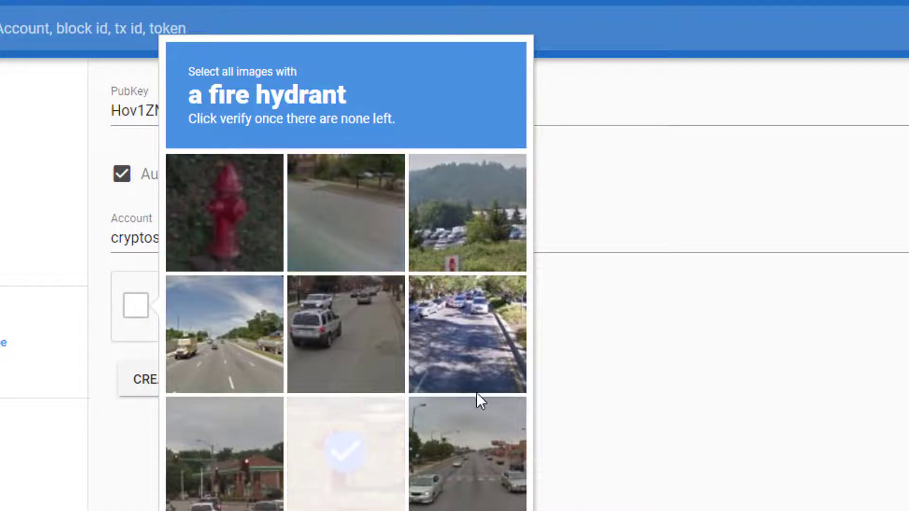
click(221, 202)
click(343, 471)
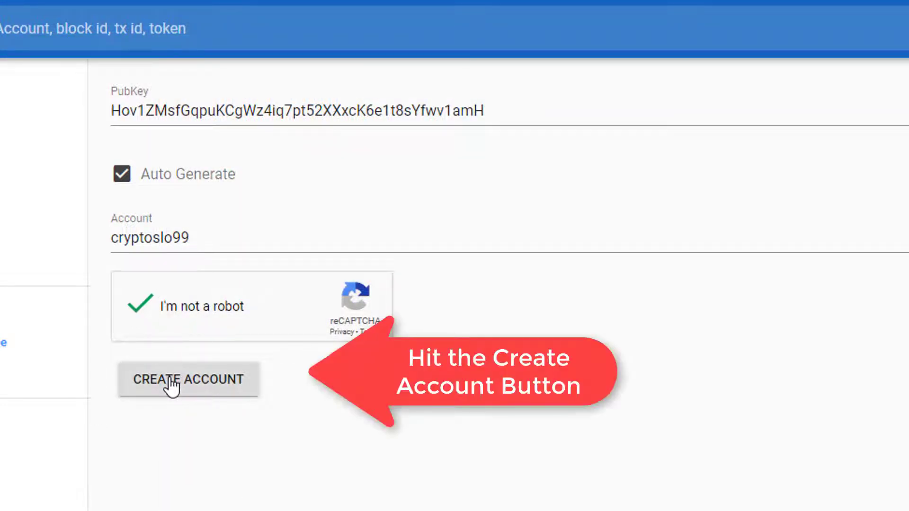
Submit CREATE ACCOUNT to get the account name and private key, then switch to Notepad
click(171, 384)
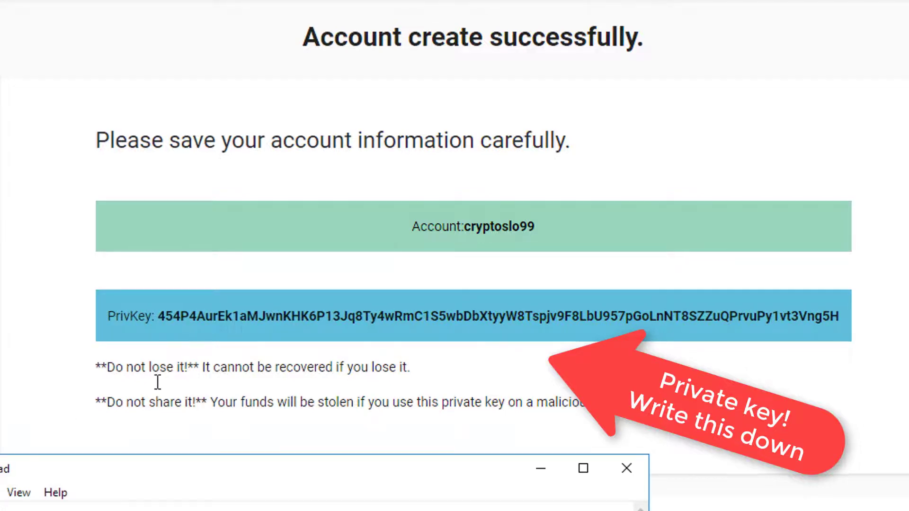
key(alt+Tab)
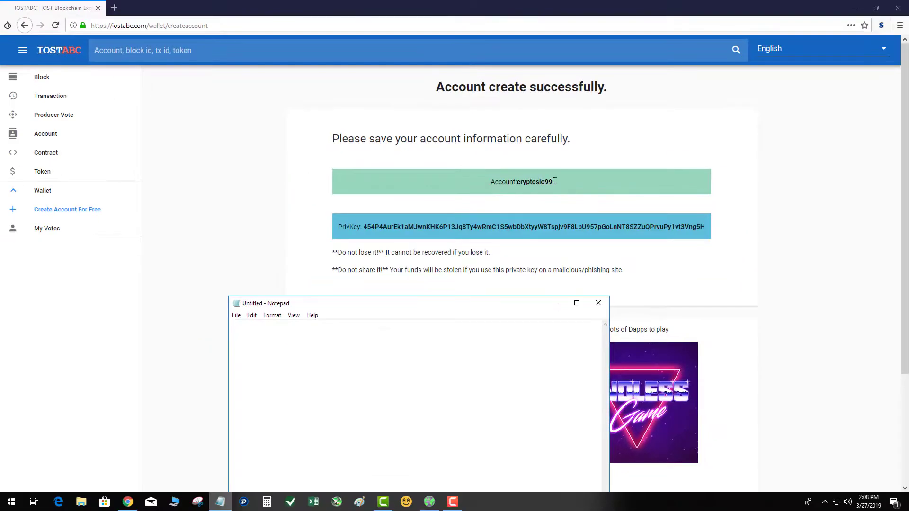
Copy the new account name from the confirmation page into the Notepad note
drag(554, 182, 517, 182)
key(ctrl+c)
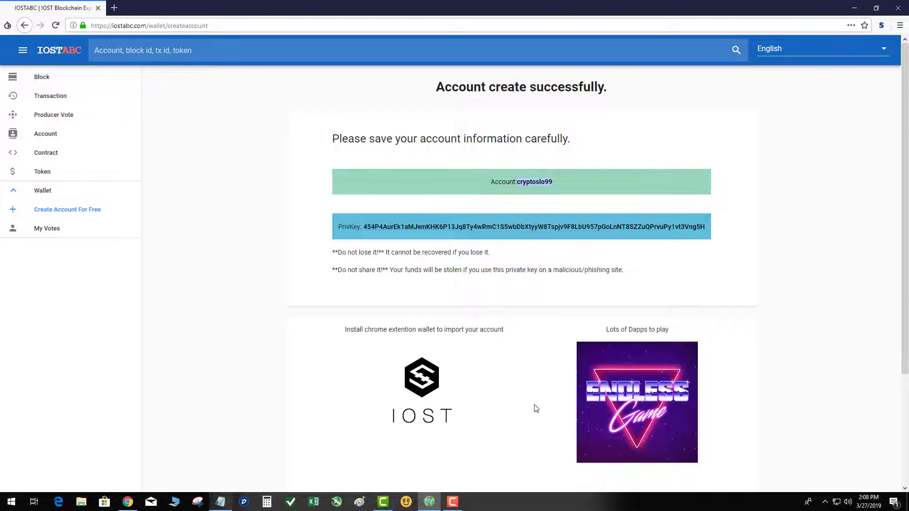
click(219, 502)
key(ctrl+v)
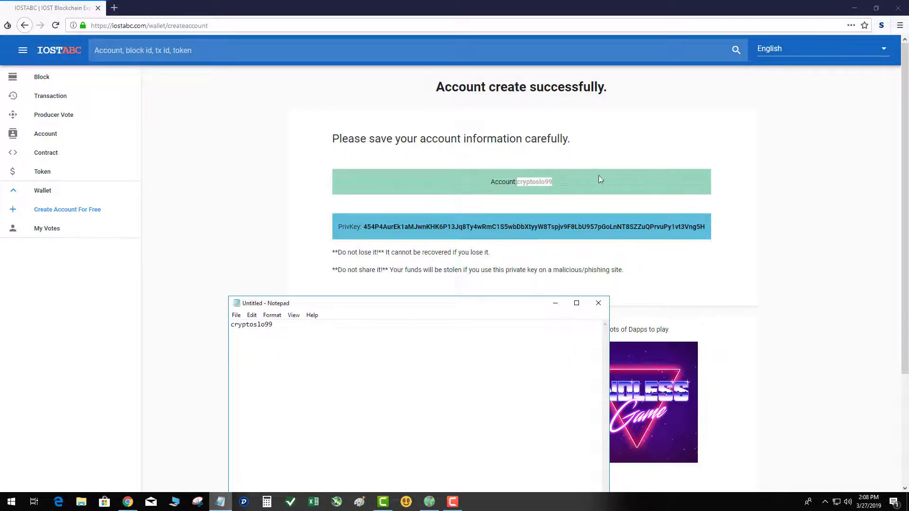
Copy the full private key into the note beneath the account name
drag(705, 227, 370, 235)
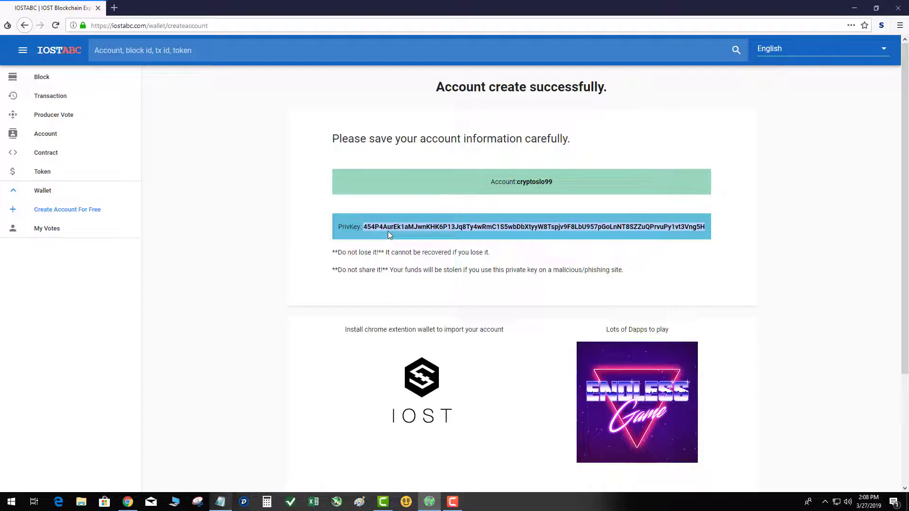
click(220, 502)
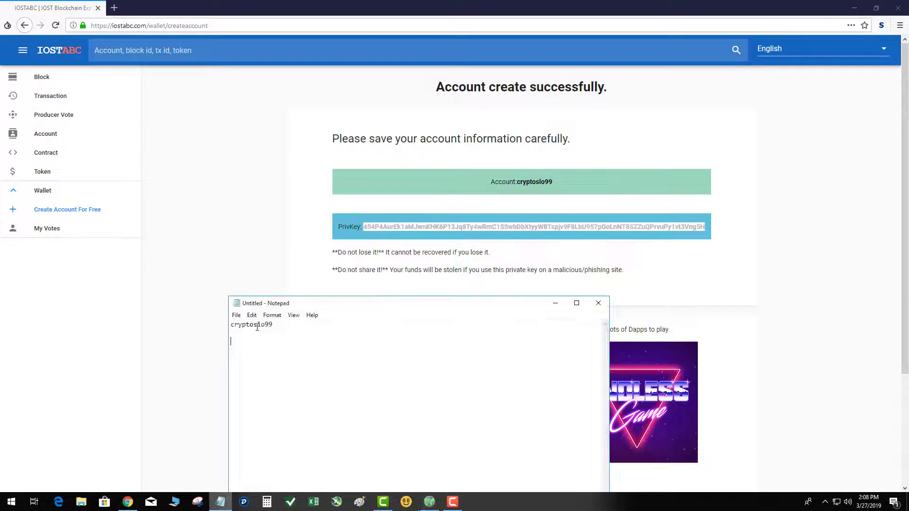
key(ctrl+v)
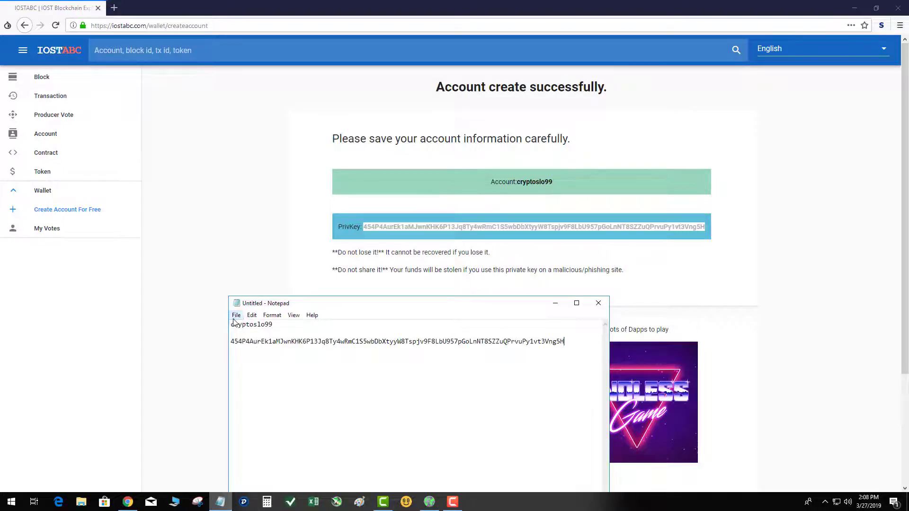
Save the note to the Desktop as 'iost account' with Save As
click(236, 315)
click(244, 348)
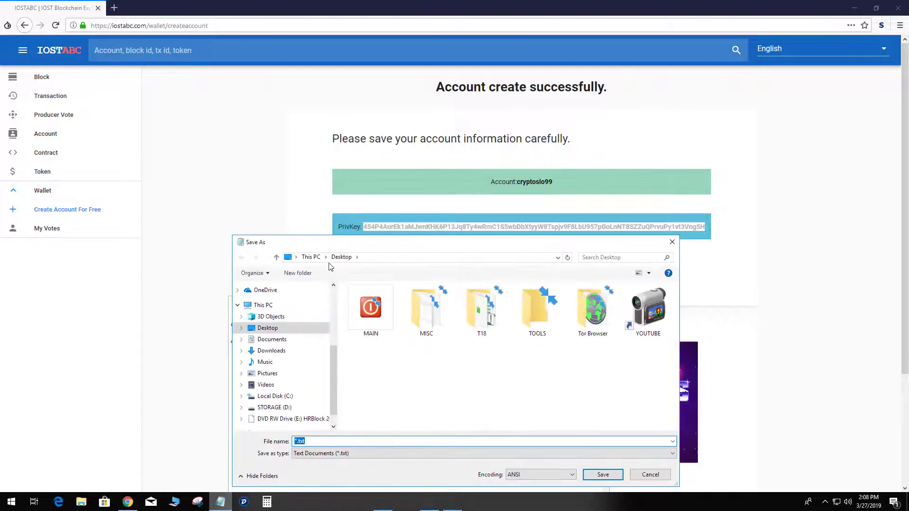
text(iost account)
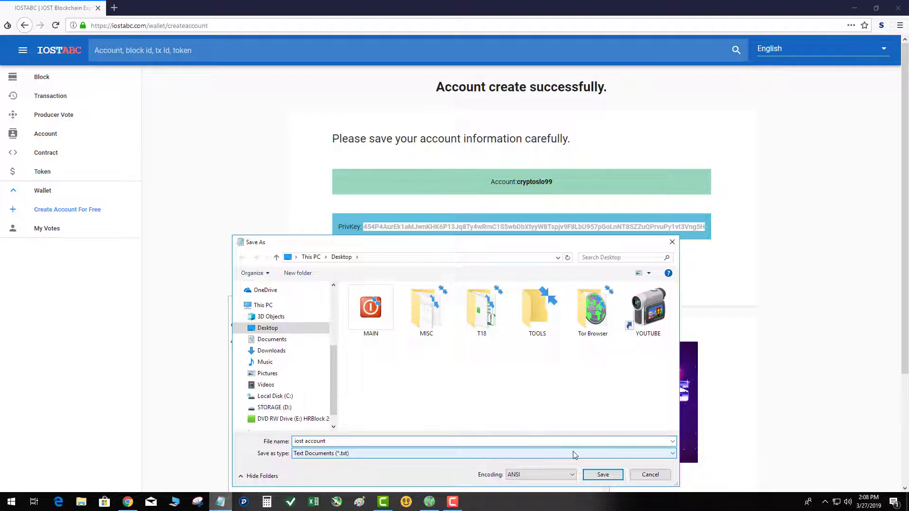
click(603, 475)
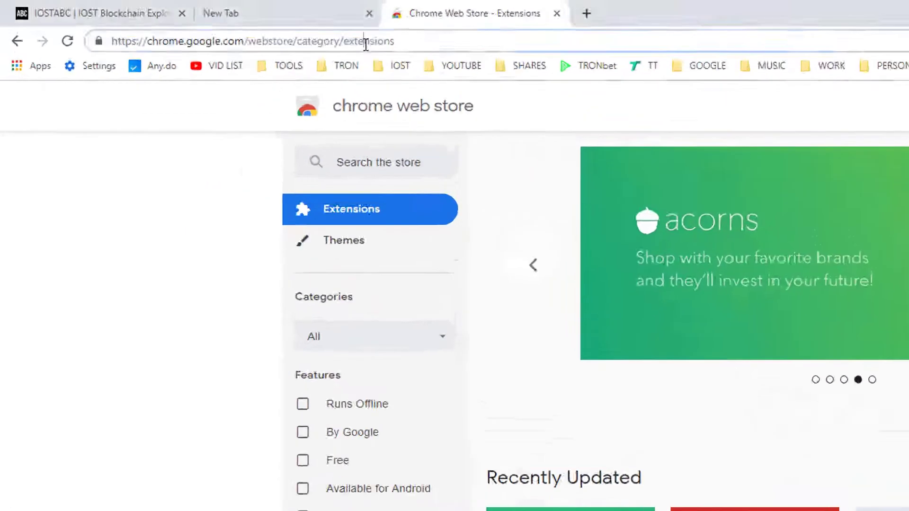
Search the Chrome Web Store for 'iwallet'
click(219, 27)
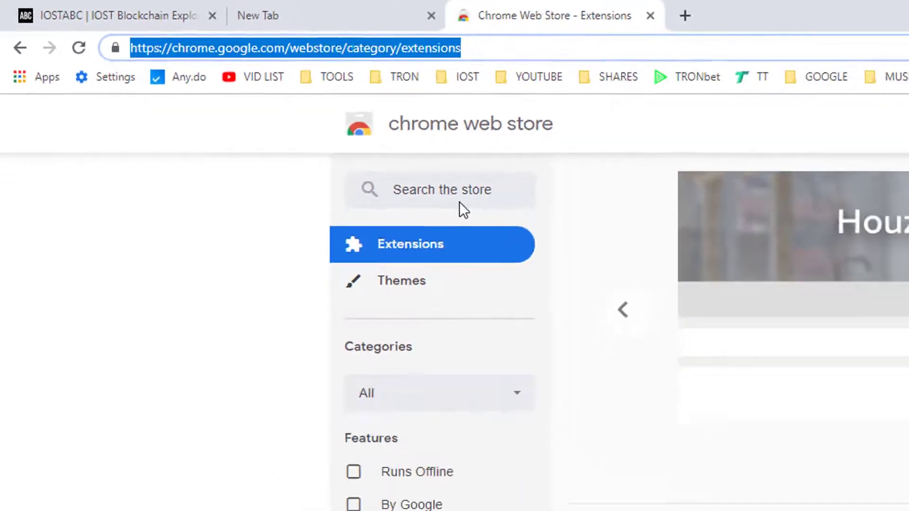
click(821, 340)
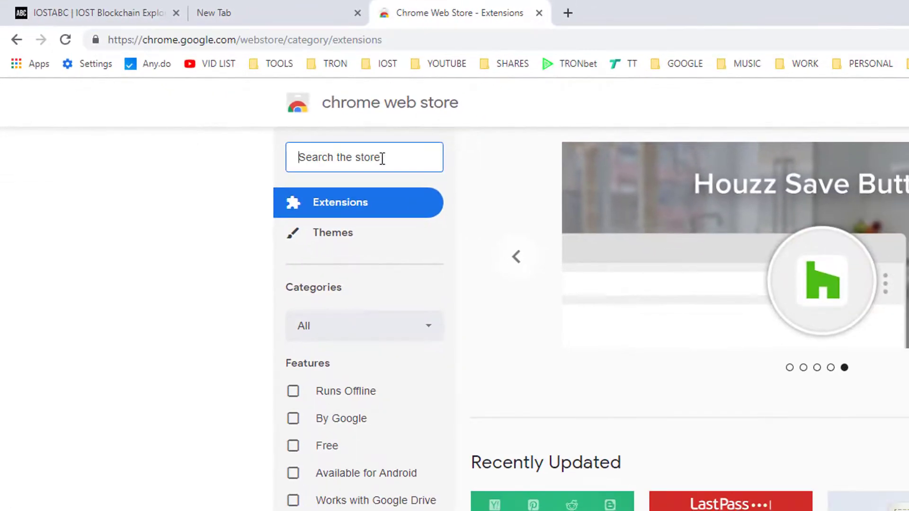
text(iwallet)
key(Return)
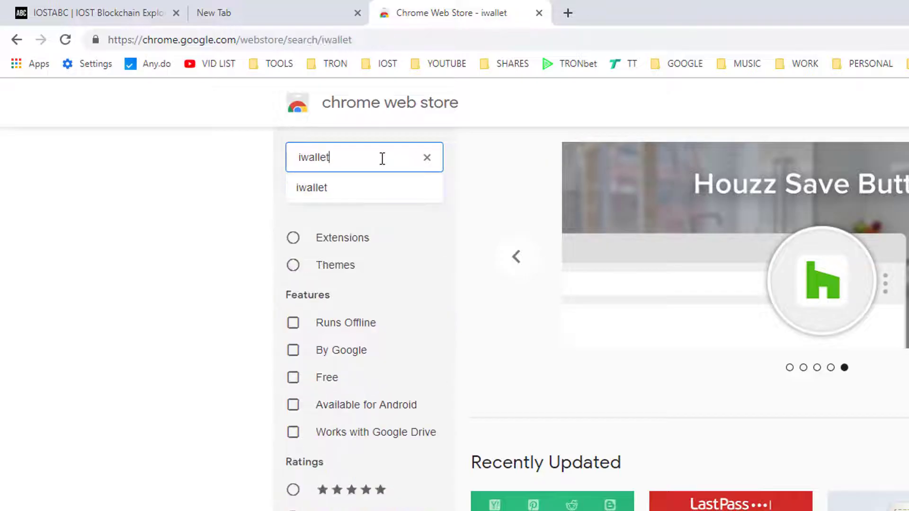
double_click(382, 159)
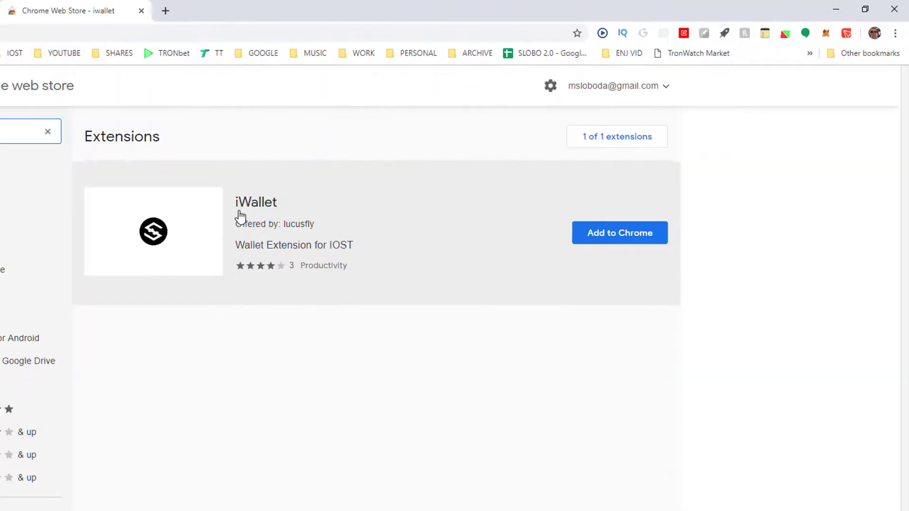
Add the iWallet extension to Chrome, dismiss the notice, and open its popup
click(605, 237)
click(315, 142)
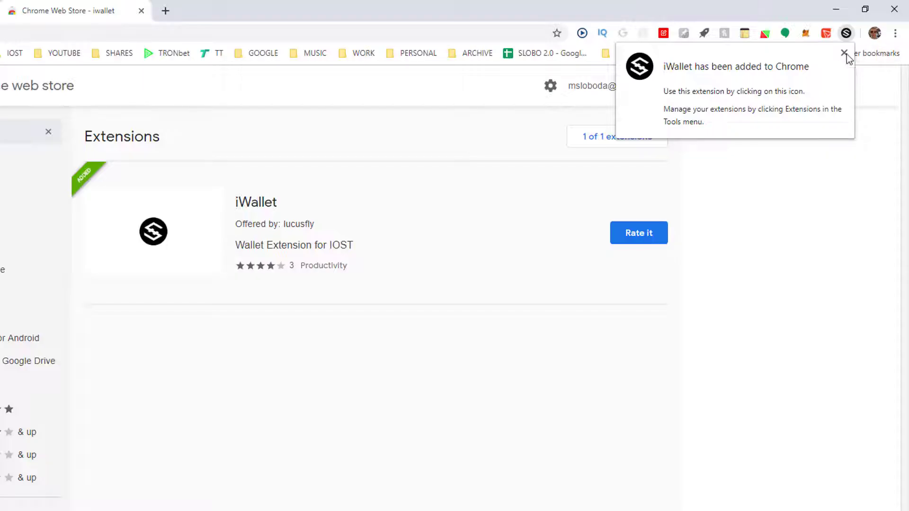
click(844, 54)
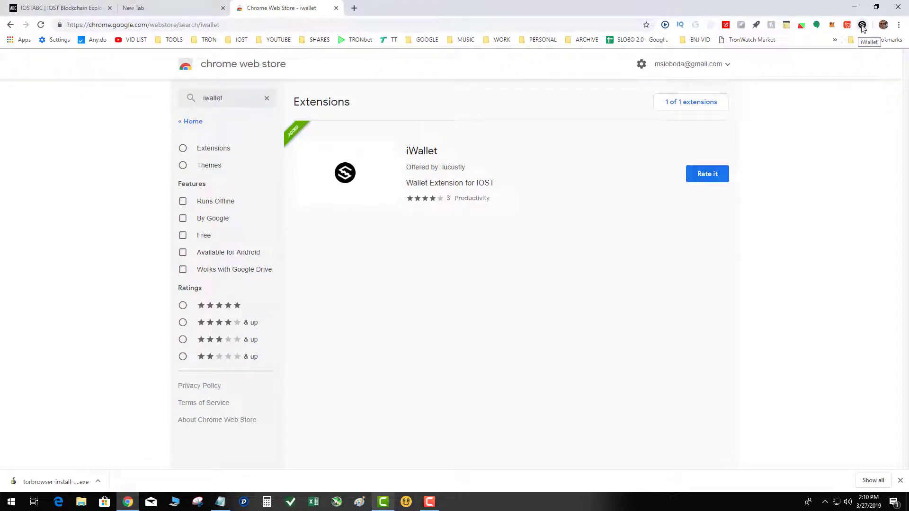
click(861, 25)
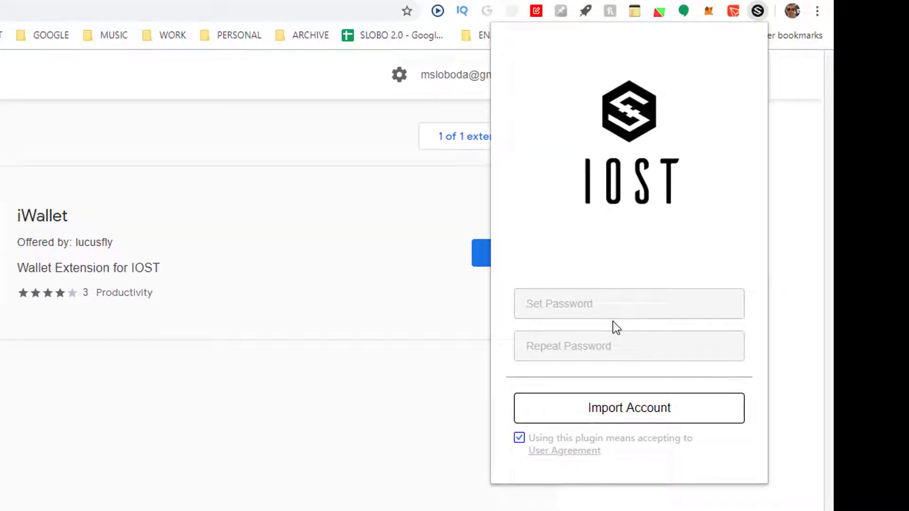
Enter a four-character wallet password and confirmation, which is too short to proceed
text(1234)
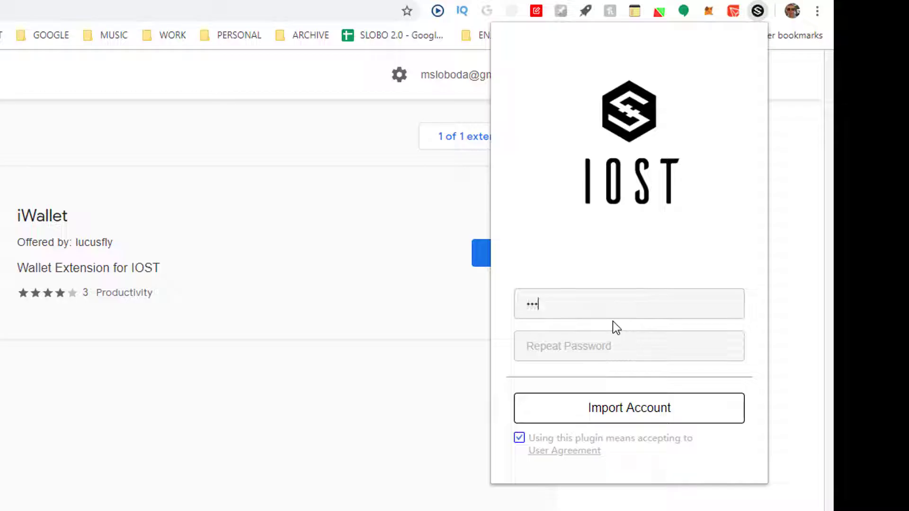
key(Tab)
text(1234)
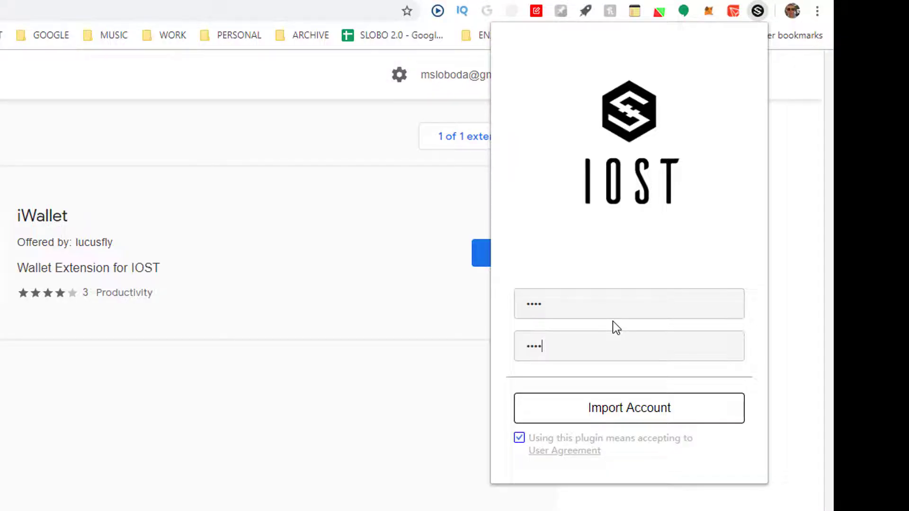
click(591, 415)
Replace both password fields with a nine-character password and continue to Import Account
click(555, 303)
key(BackSpace)
key(BackSpace)
key(BackSpace)
key(BackSpace)
text(1234)
key(BackSpace)
key(BackSpace)
key(BackSpace)
key(BackSpace)
text(123456789)
key(Tab)
text(1234)
key(BackSpace)
key(BackSpace)
key(BackSpace)
key(BackSpace)
text(123456789)
click(562, 413)
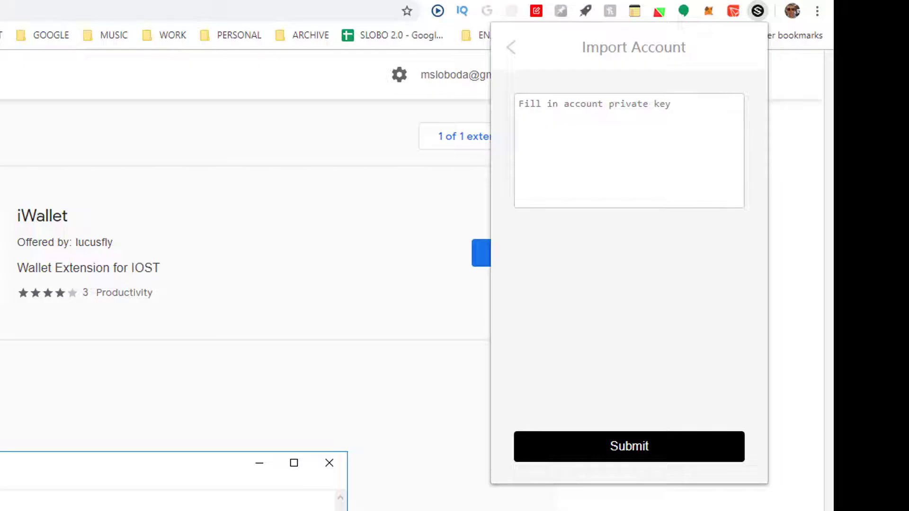
Paste the saved private key into the import box and submit it
click(586, 130)
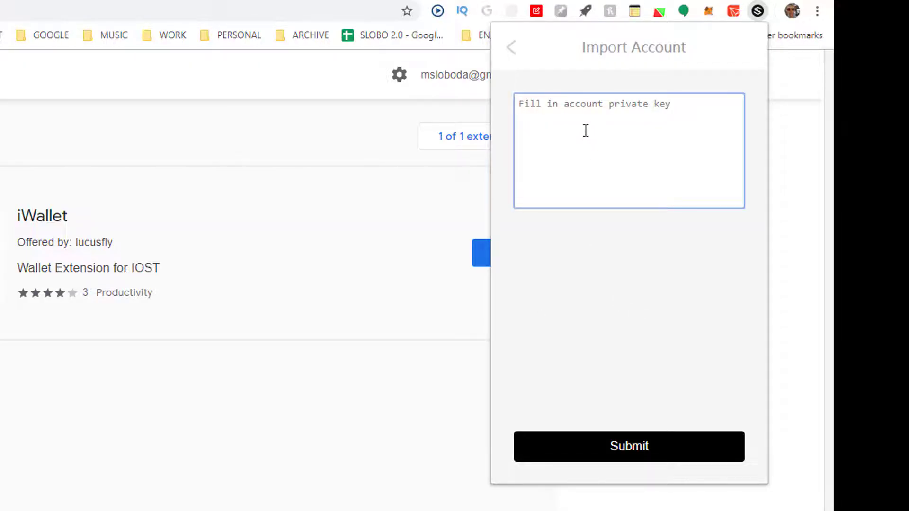
key(ctrl+v)
click(589, 447)
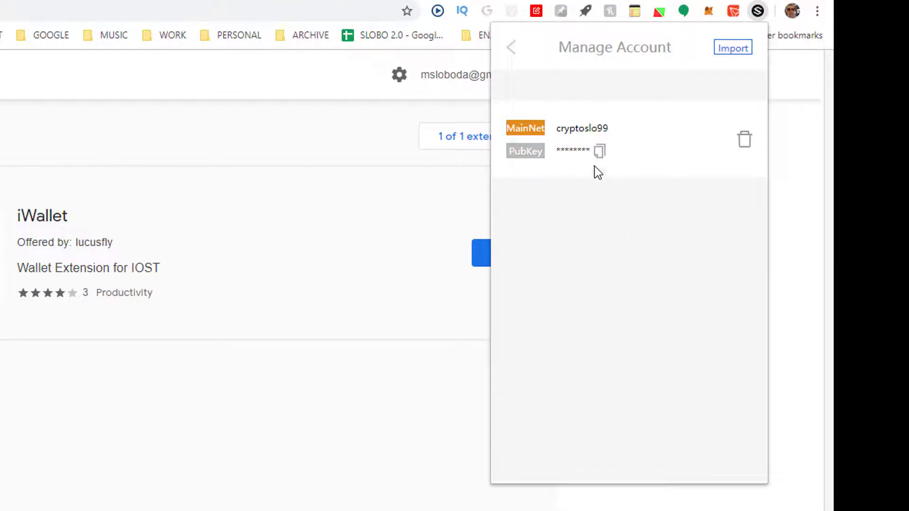
Copy the public key, view the 0 IOST wallet home, close iWallet and open a new tab
click(601, 152)
click(514, 48)
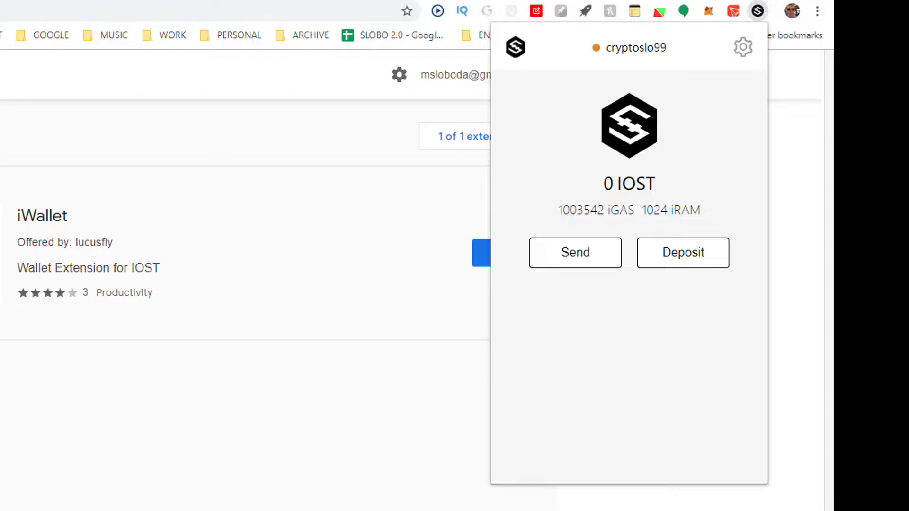
key(Escape)
key(ctrl+t)
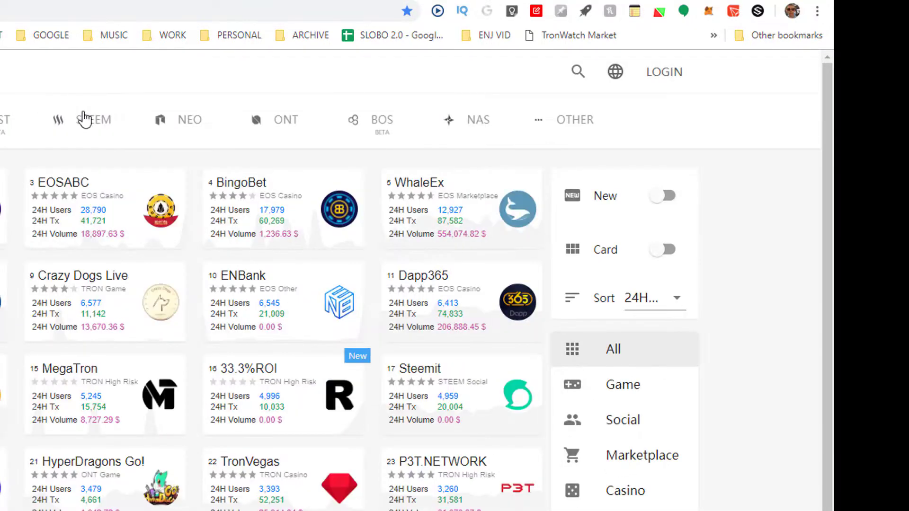
Filter DappReview to IOST dapps to reach Endless Game
click(5, 122)
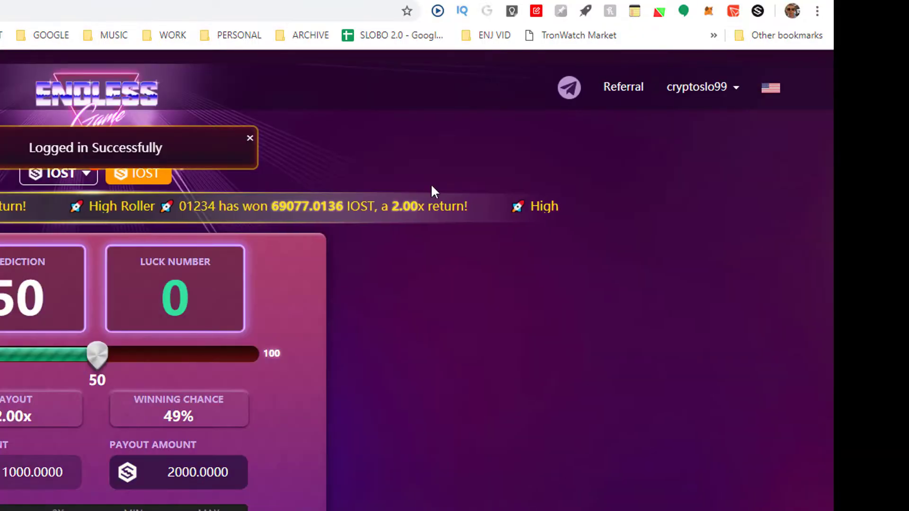
Check the account balances, then lower the prediction to 3 for a 2% chance and 49000 payout
mouse_move(707, 111)
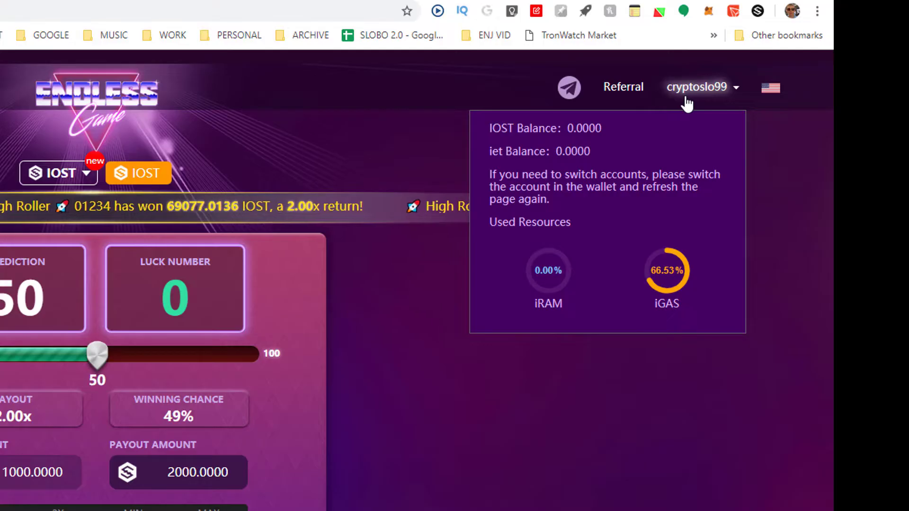
drag(97, 356, 0, 354)
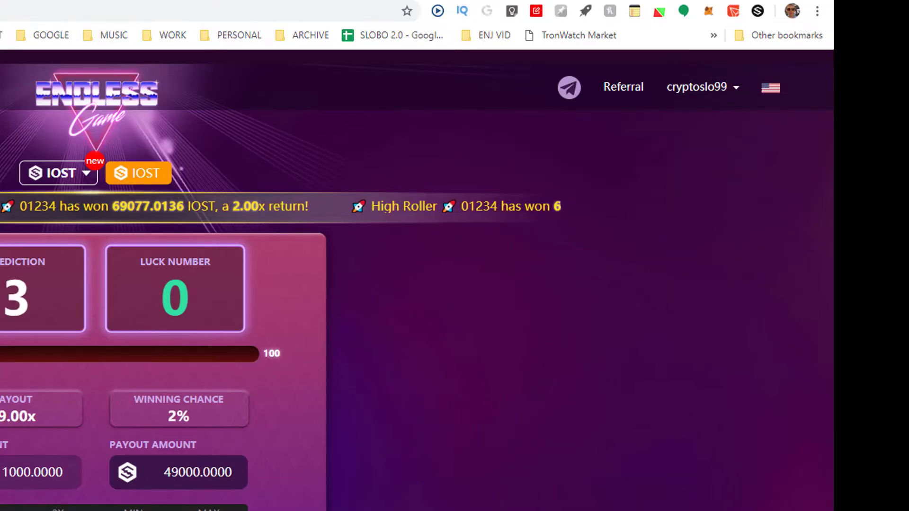